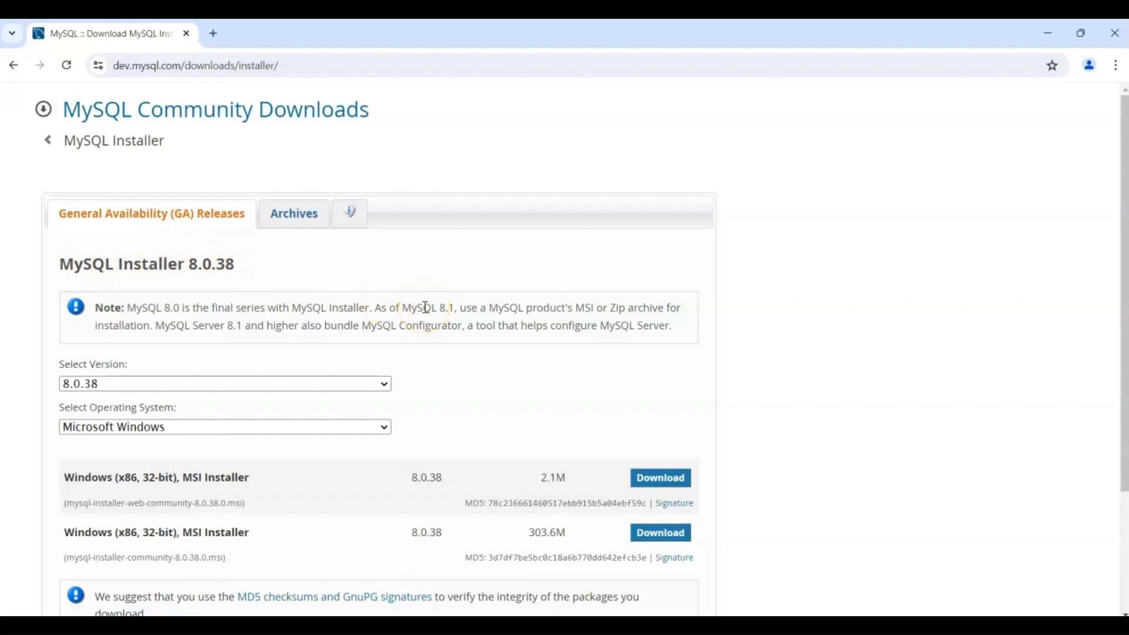
# Download the 2.1M MySQL Installer 8.0.38 web MSI without logging in, saving it to the Downloads folder.
pyautogui.scroll(-1, 426, 311)
pyautogui.scroll(-3, 427, 313)
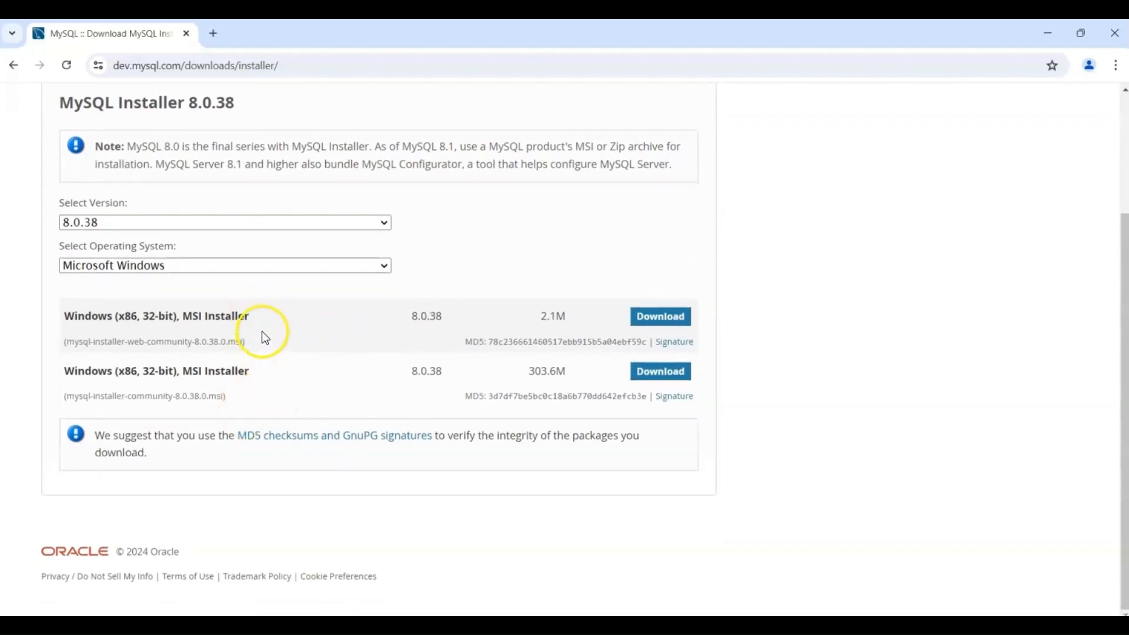
pyautogui.click(660, 320)
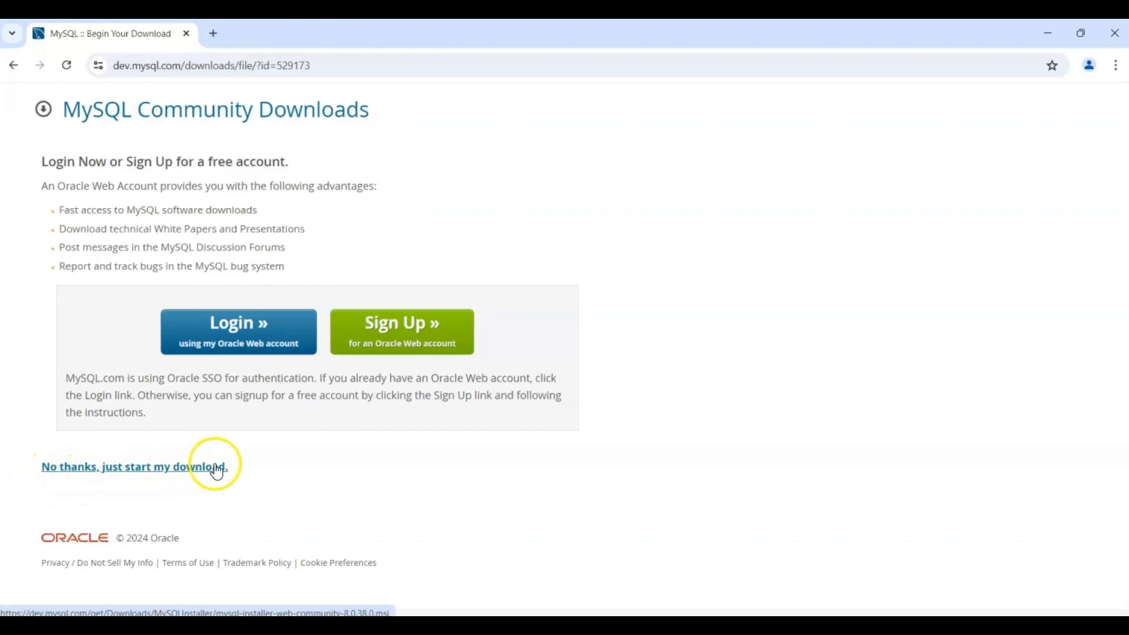
pyautogui.click(107, 476)
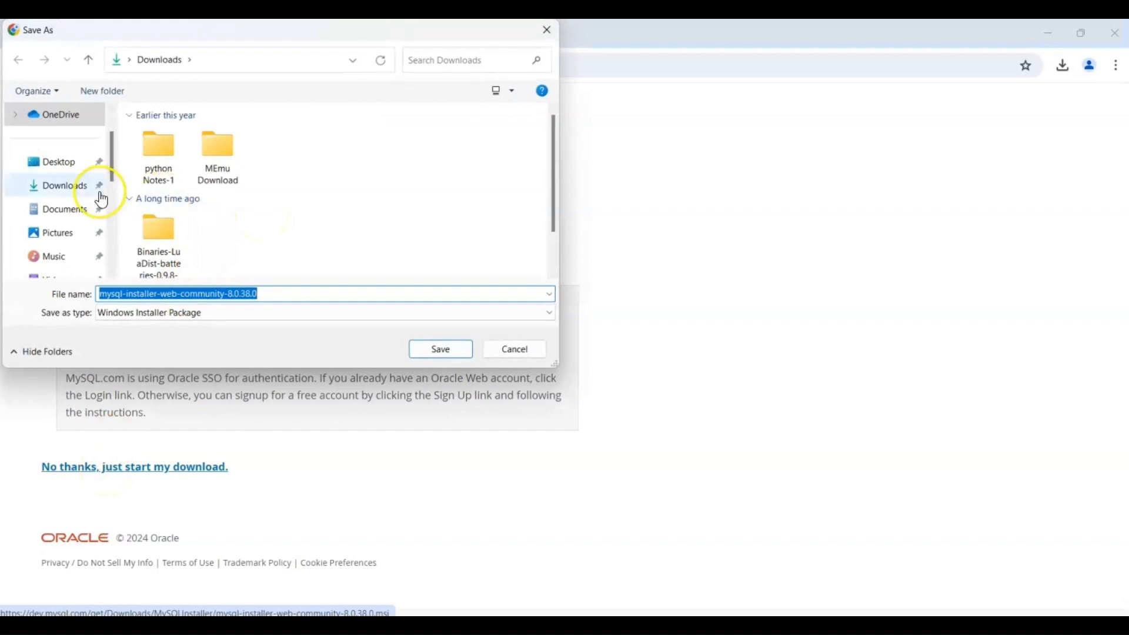
pyautogui.click(55, 199)
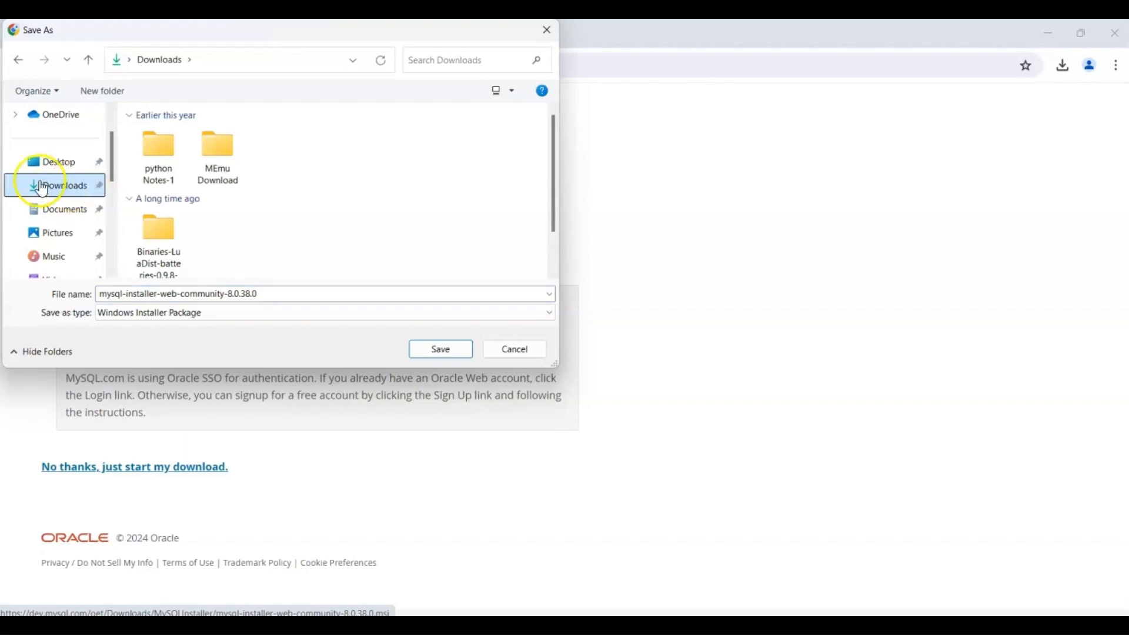
pyautogui.click(443, 352)
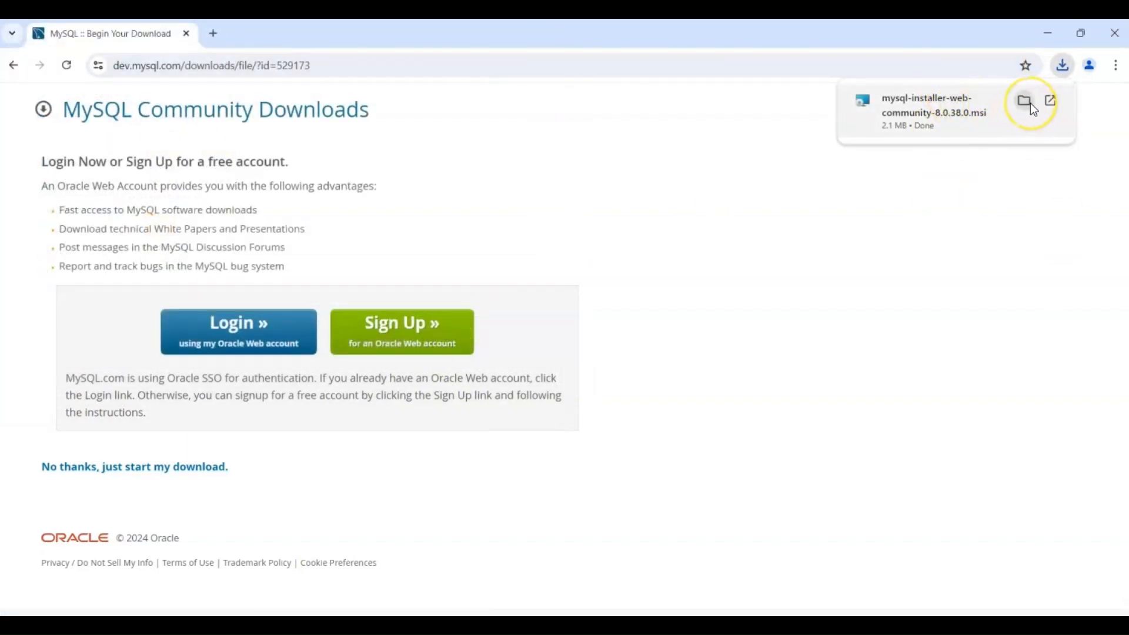
# Launch the downloaded mysql-installer-web-community-8.0.38.0 file from its folder and choose the Custom setup type.
pyautogui.click(1030, 103)
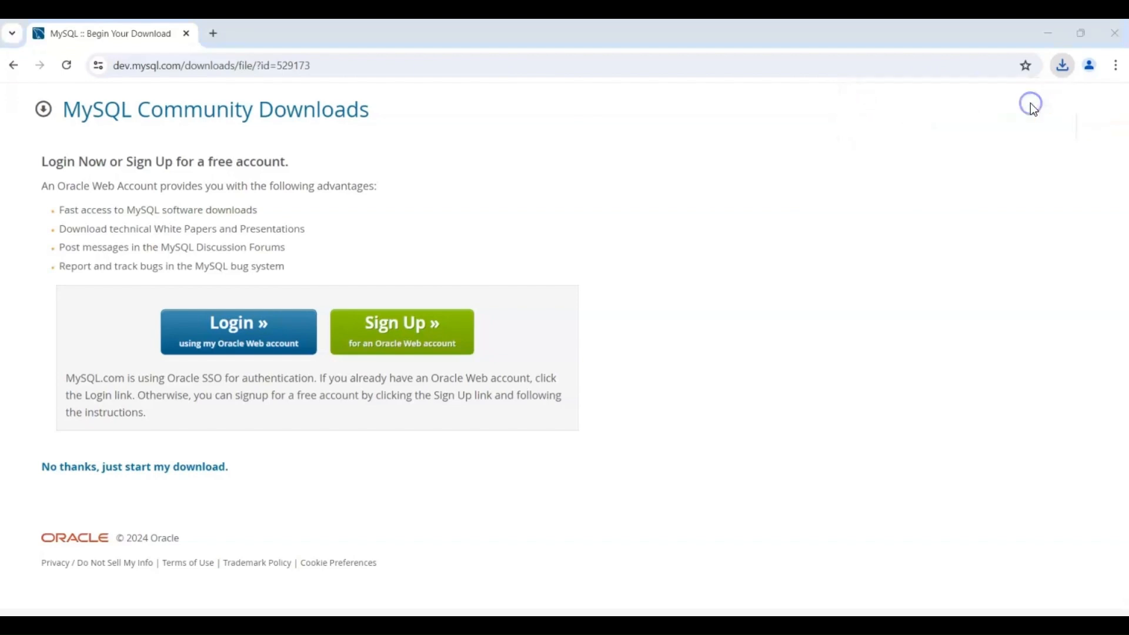
pyautogui.click(83, 257)
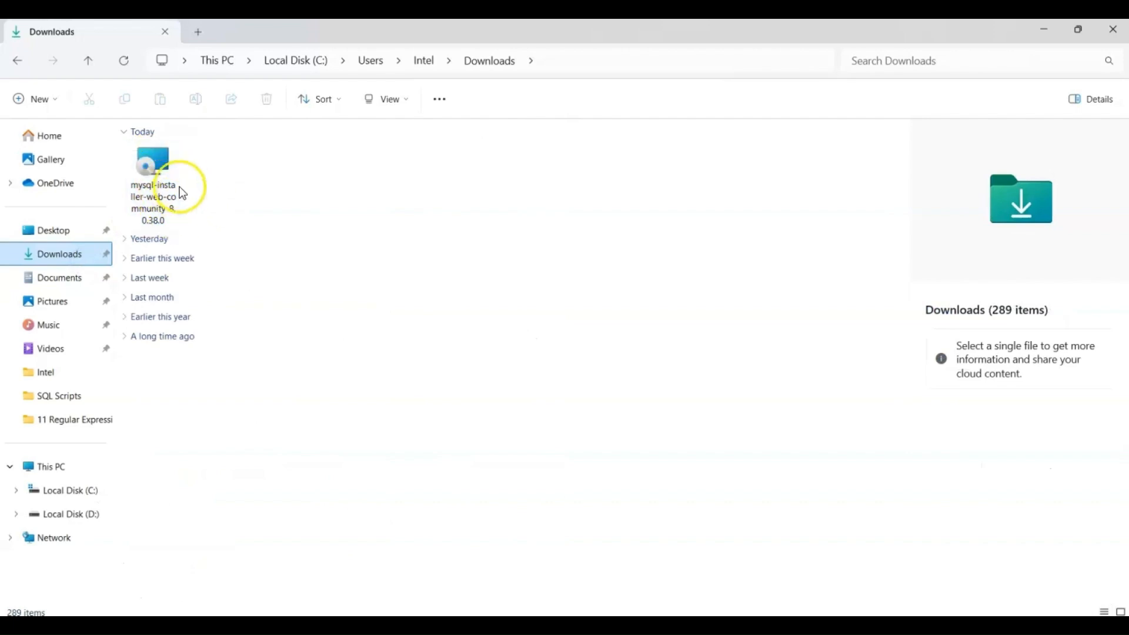
pyautogui.moveTo(165, 185)
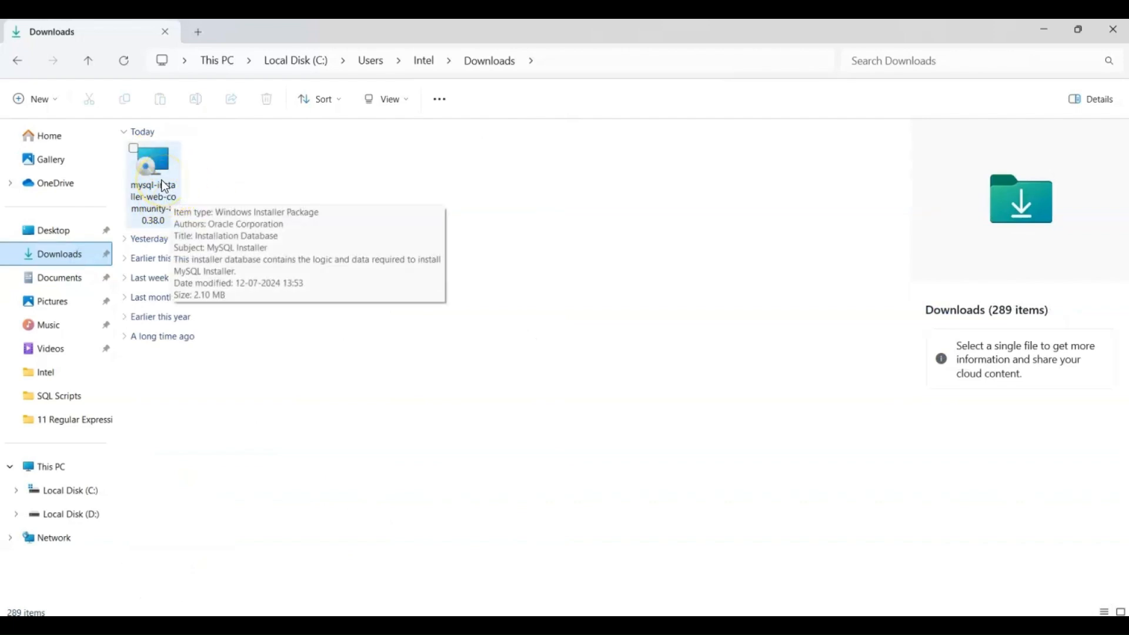
pyautogui.doubleClick(162, 190)
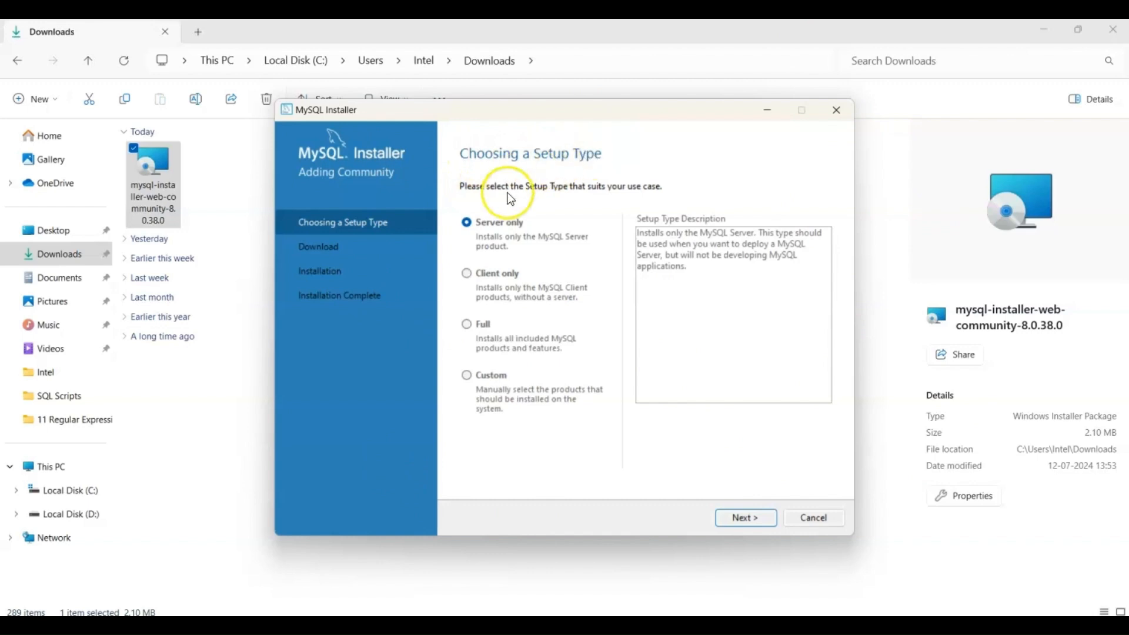
pyautogui.click(470, 378)
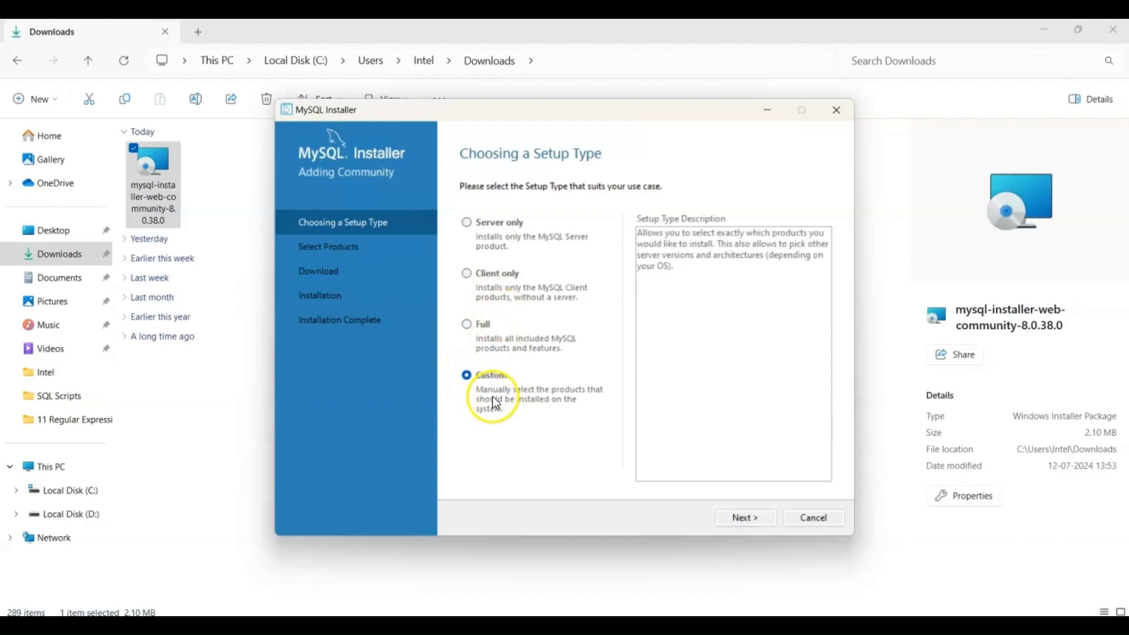
pyautogui.click(731, 525)
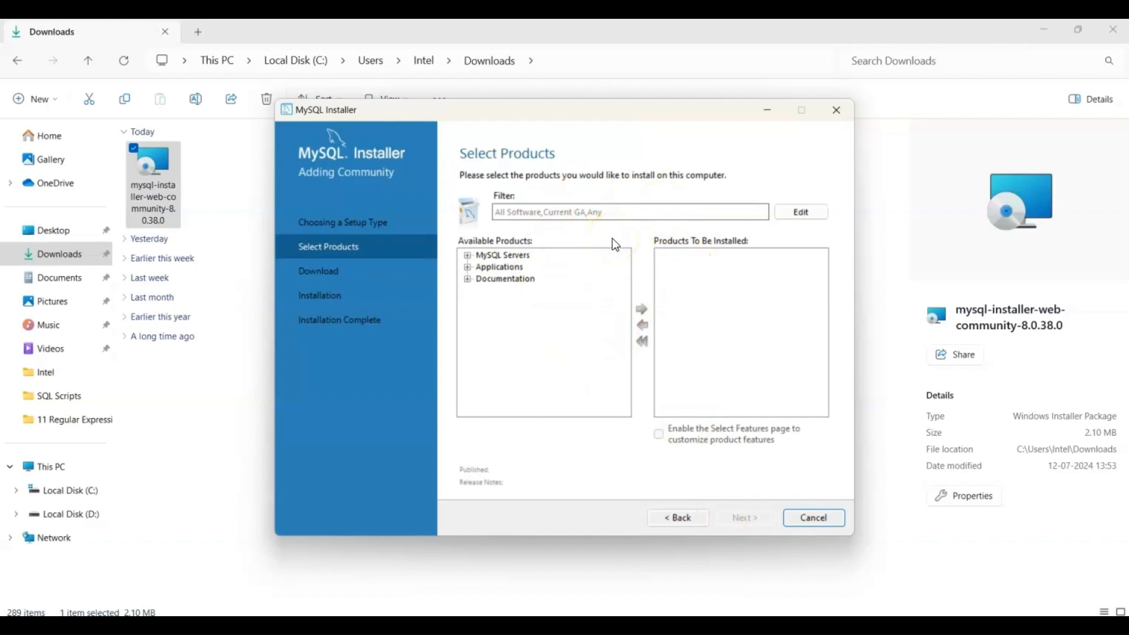
# Add MySQL Server 8.0.38 - X64 to the products to be installed.
pyautogui.click(524, 255)
pyautogui.click(468, 268)
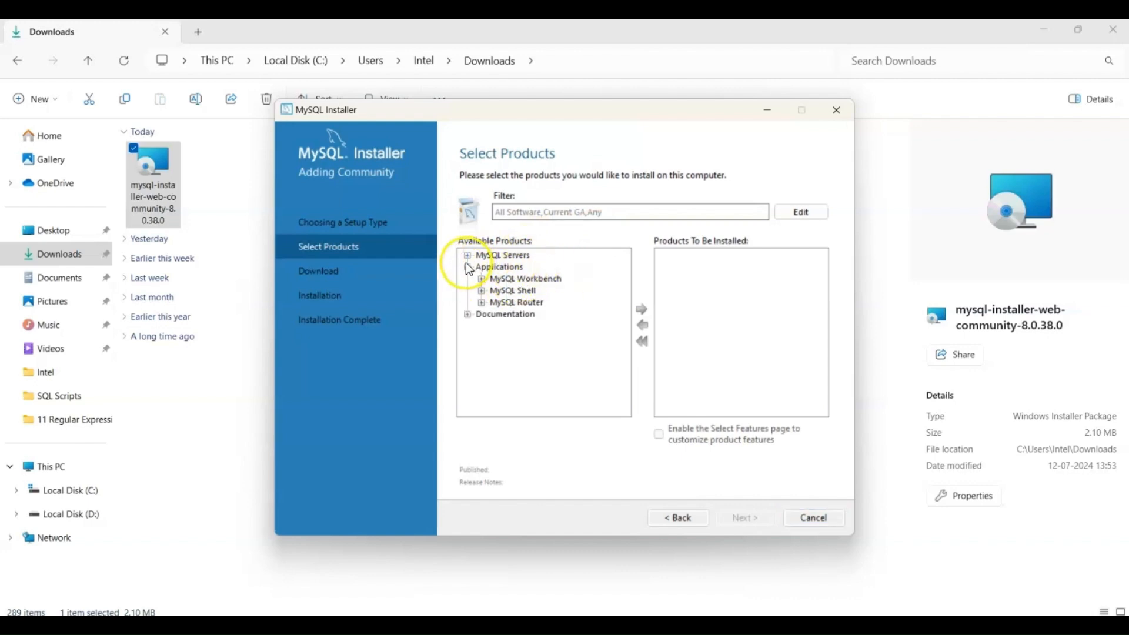
pyautogui.click(469, 268)
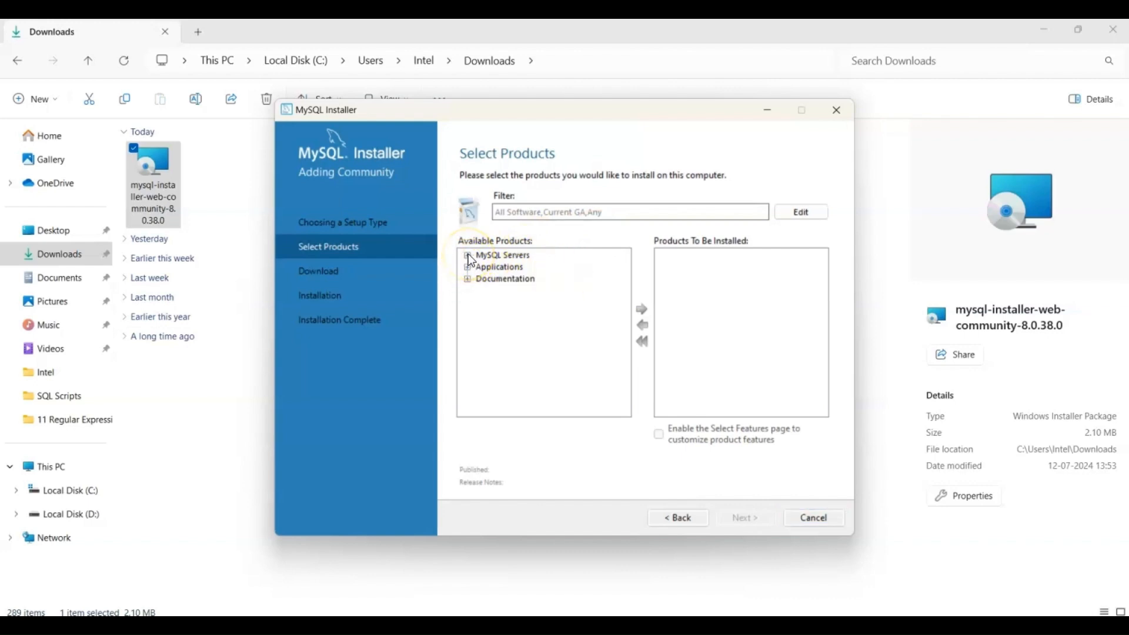
pyautogui.click(468, 258)
pyautogui.click(483, 270)
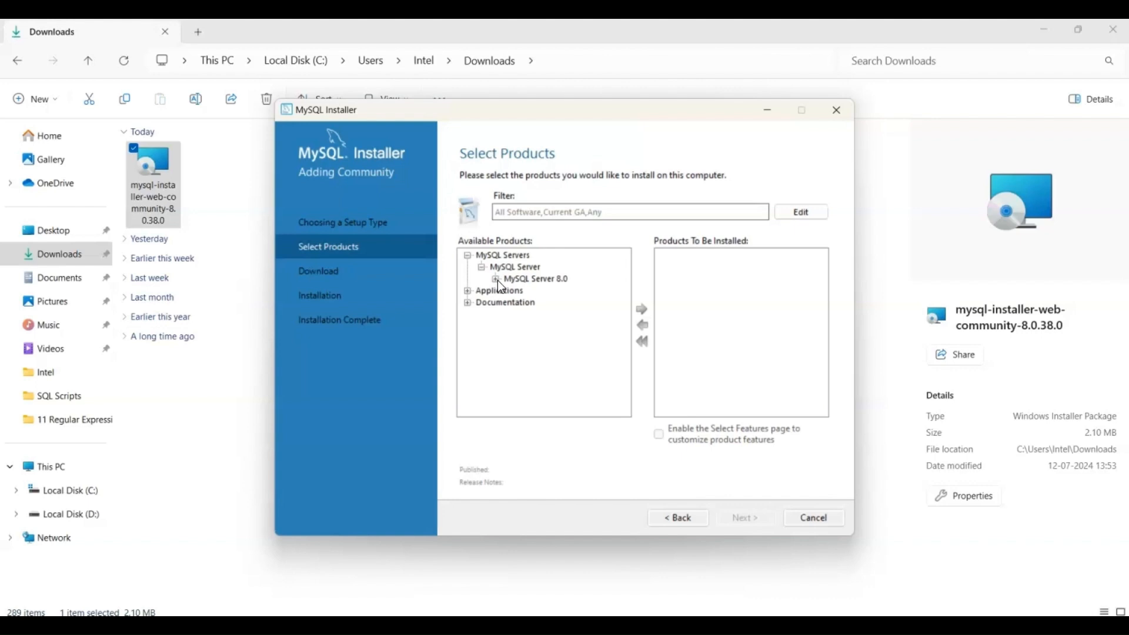
pyautogui.click(497, 280)
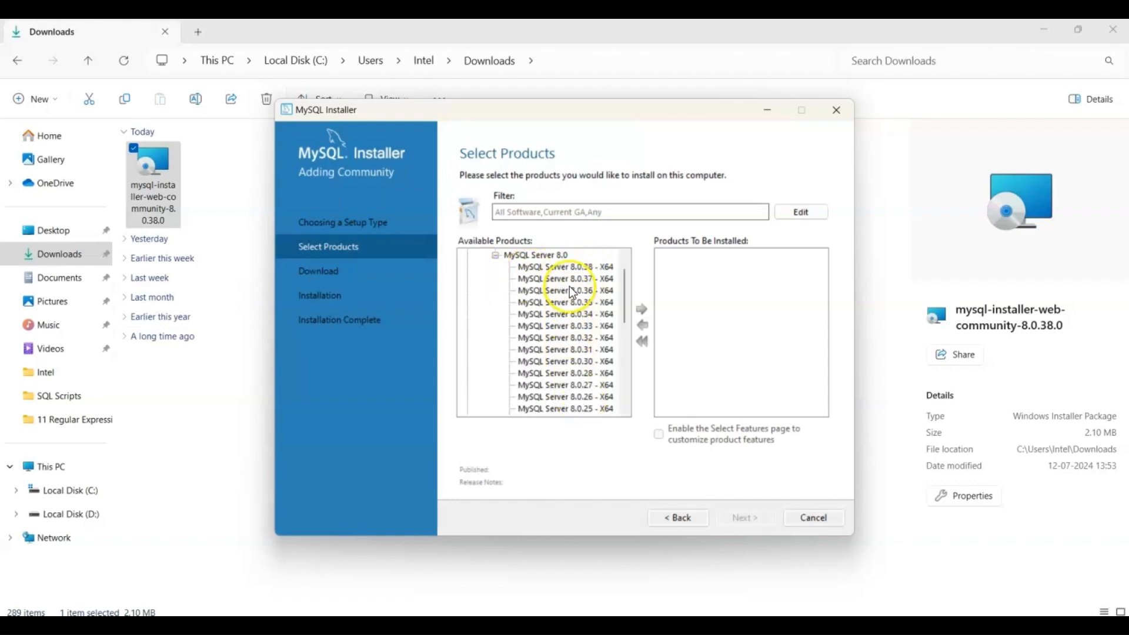
pyautogui.click(542, 271)
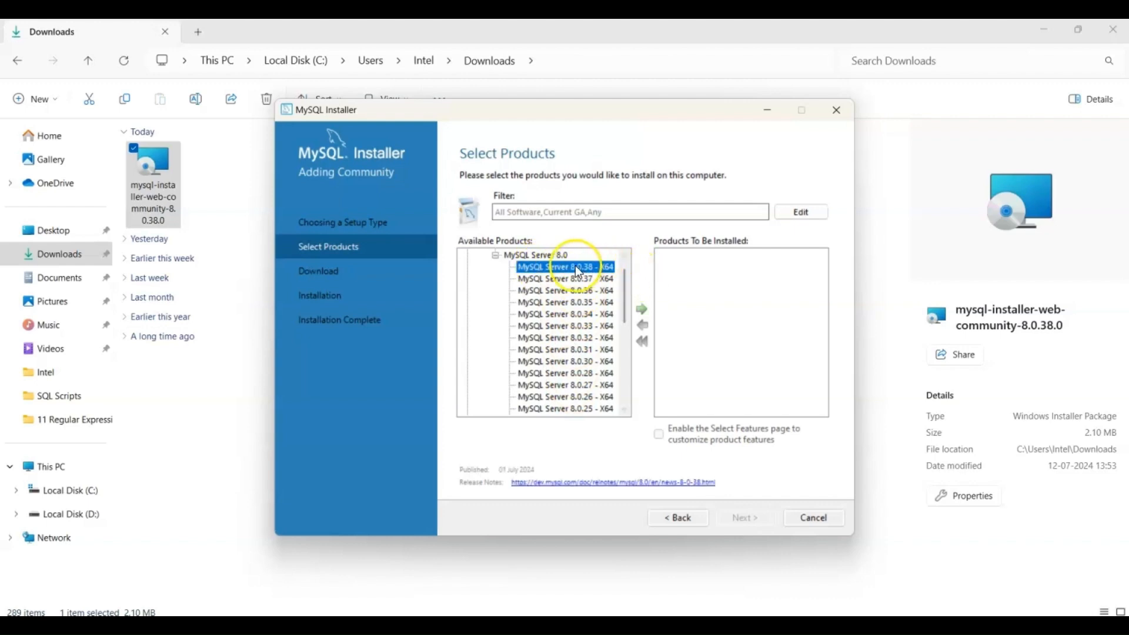
pyautogui.click(644, 311)
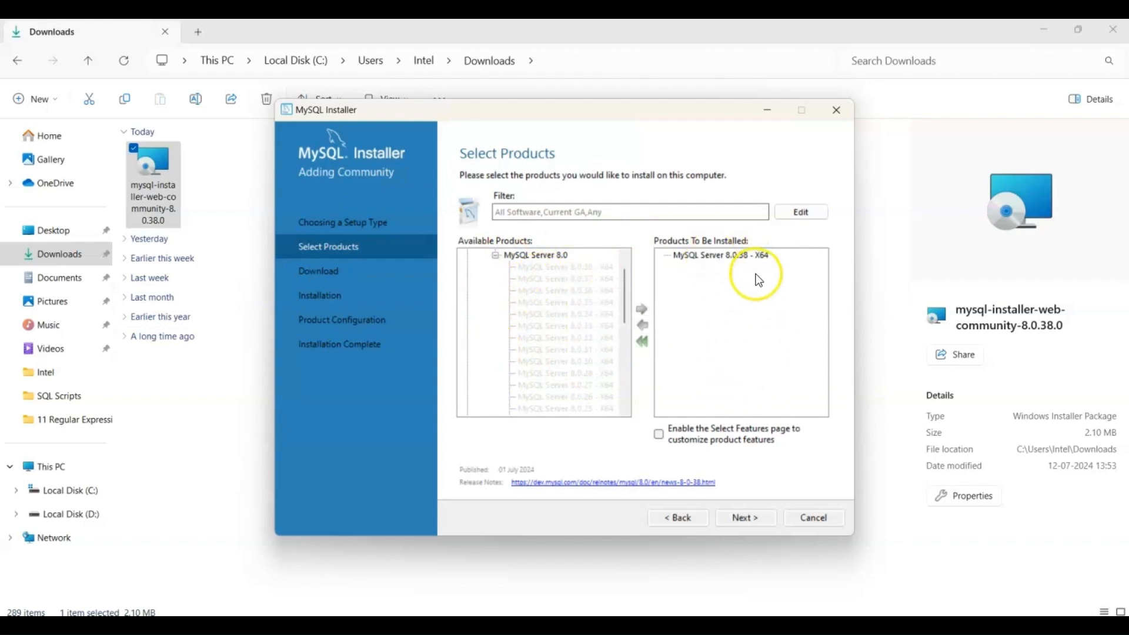
# Add MySQL Workbench 8.0.38 - X64 from the Applications category to the products to be installed.
pyautogui.click(497, 255)
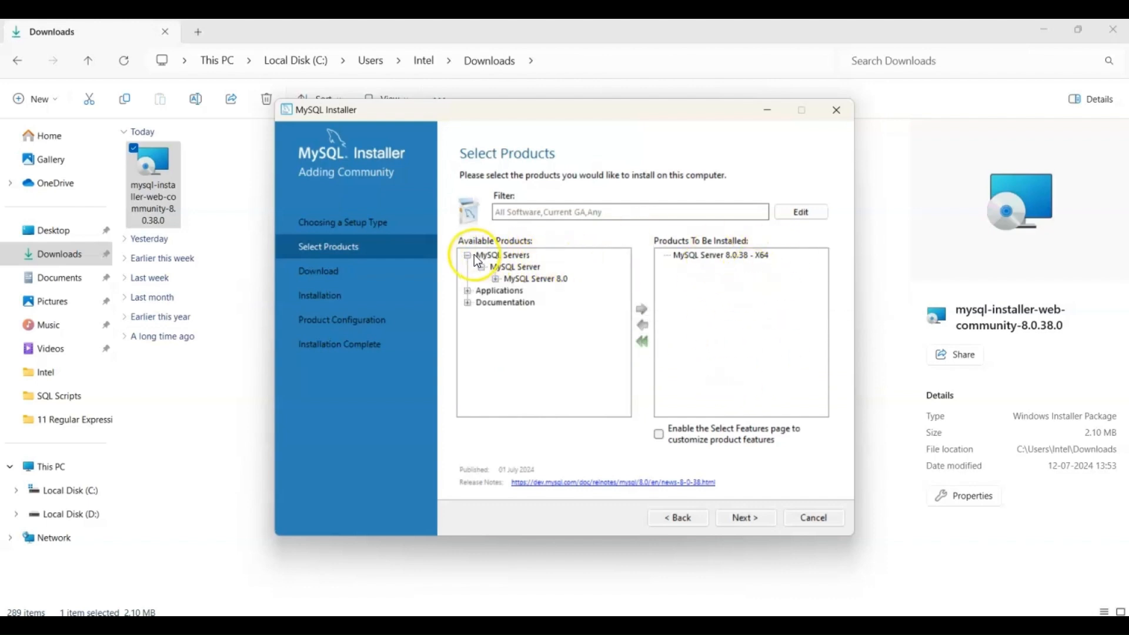
pyautogui.click(469, 256)
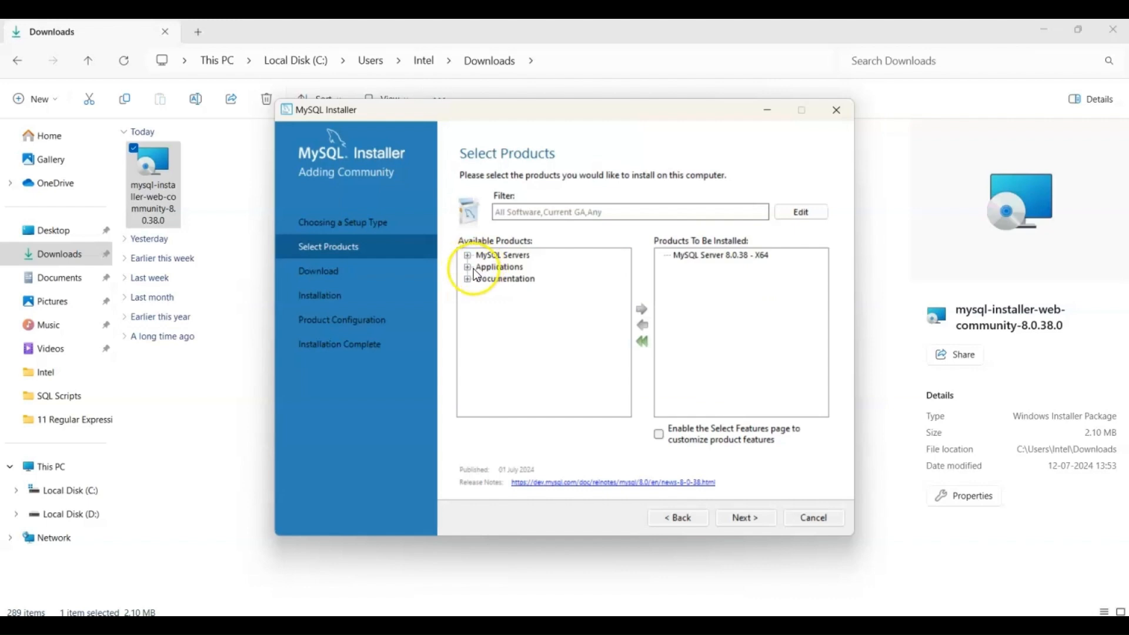
pyautogui.click(468, 268)
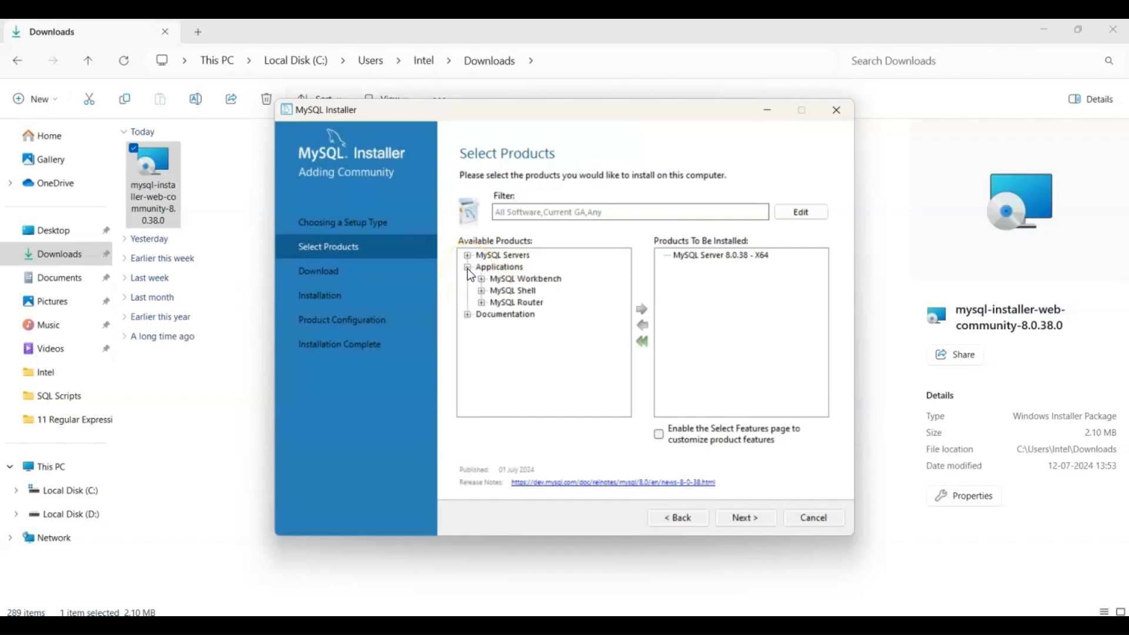
pyautogui.click(483, 280)
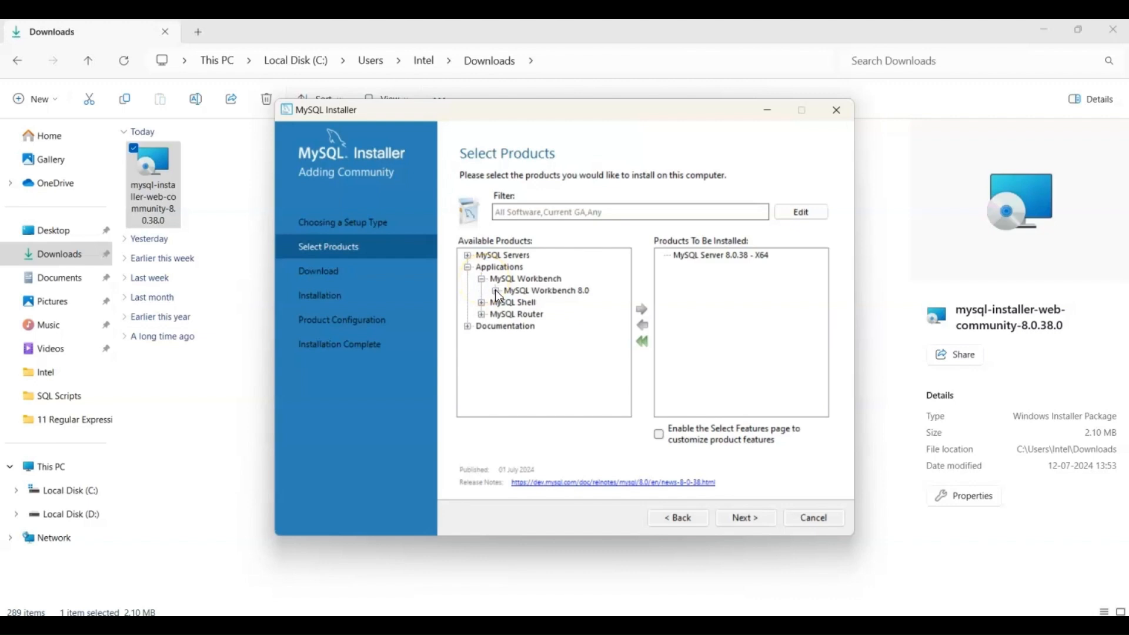
pyautogui.click(497, 291)
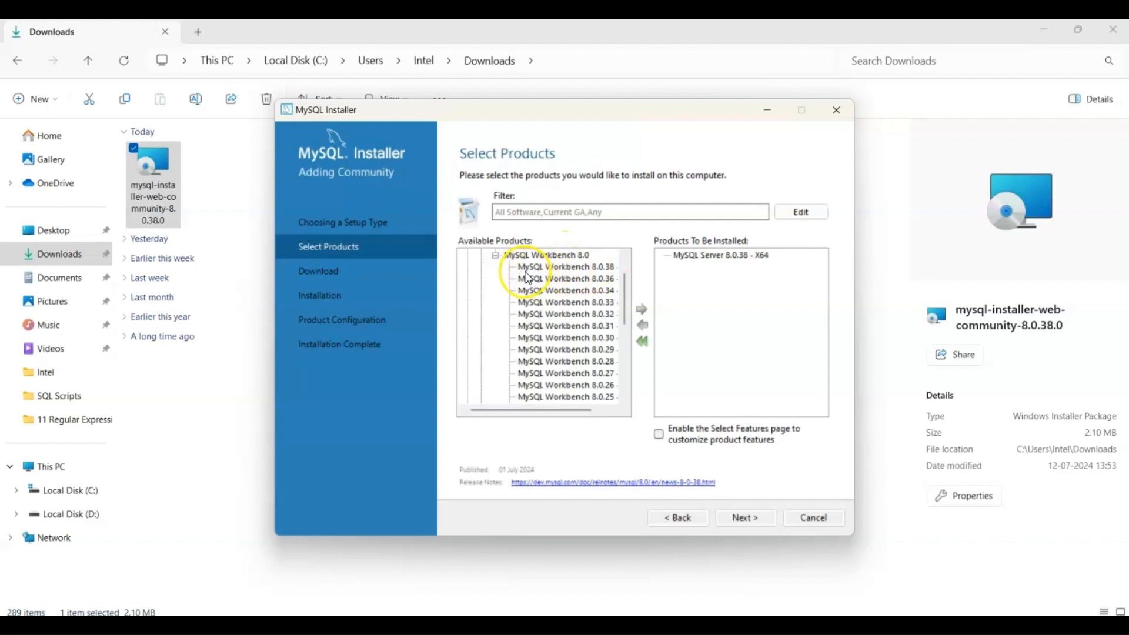
pyautogui.click(583, 269)
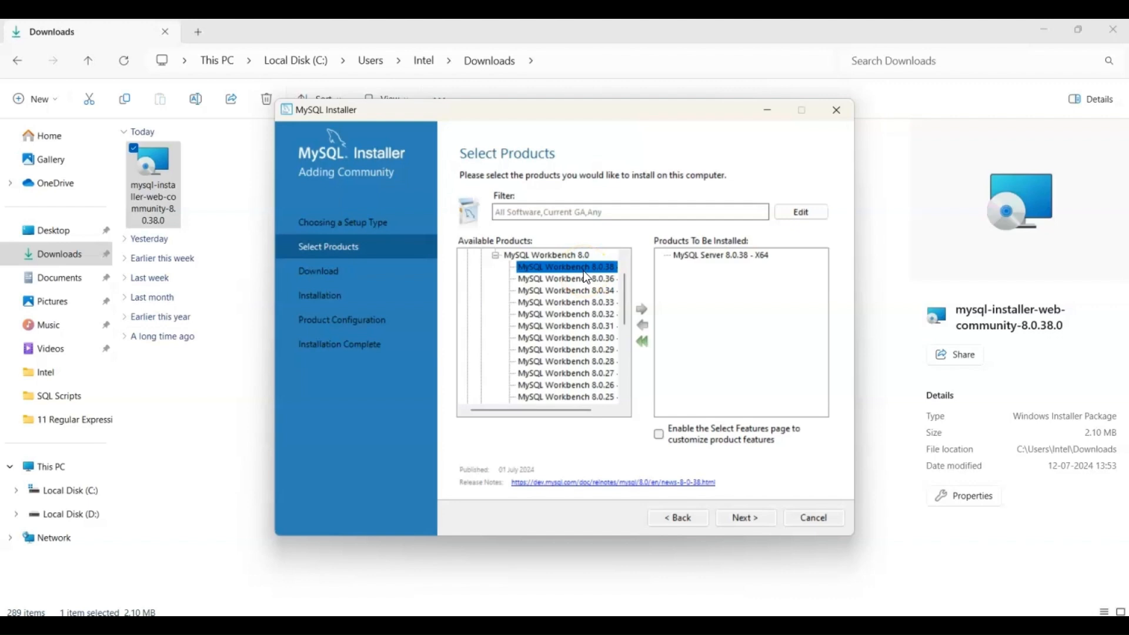
pyautogui.click(642, 309)
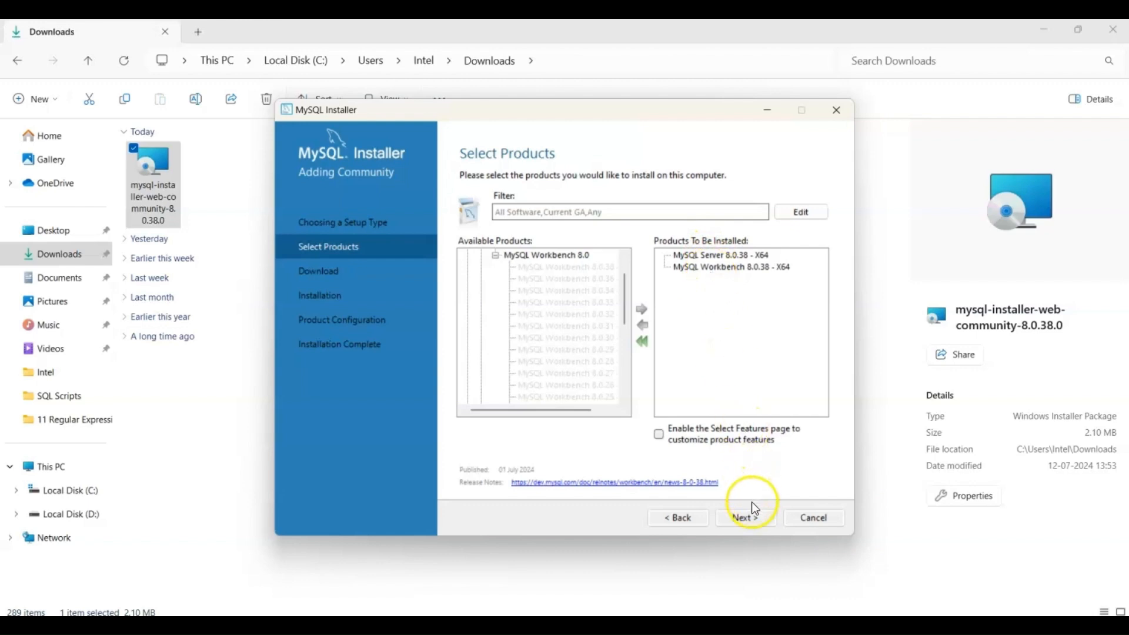
# Download and install the selected MySQL Server and MySQL Workbench packages.
pyautogui.click(756, 520)
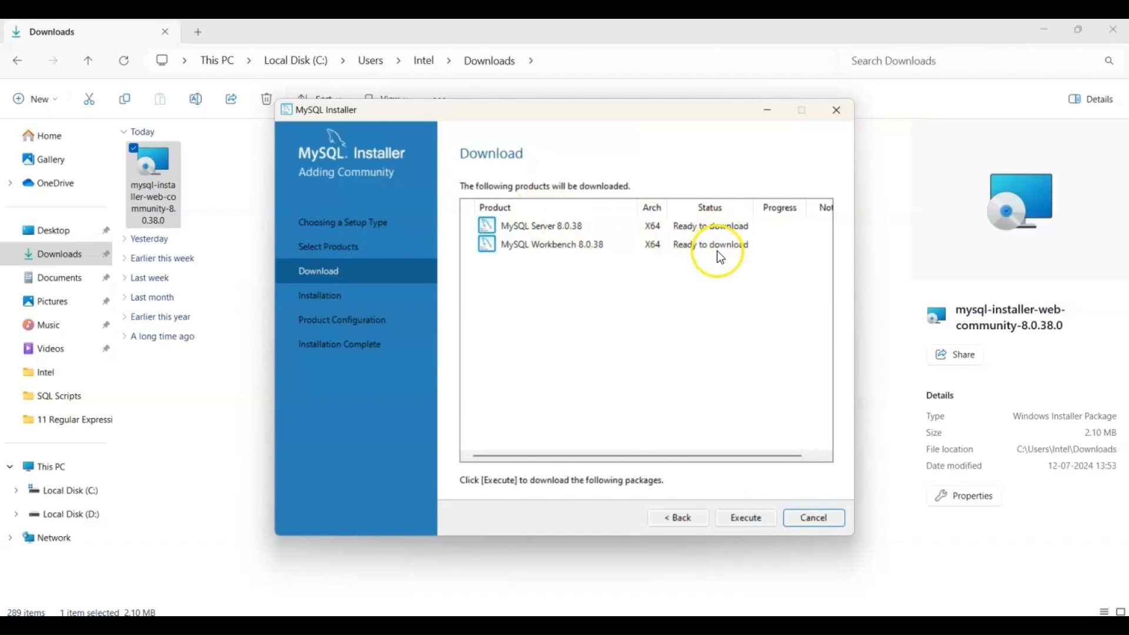
pyautogui.click(742, 520)
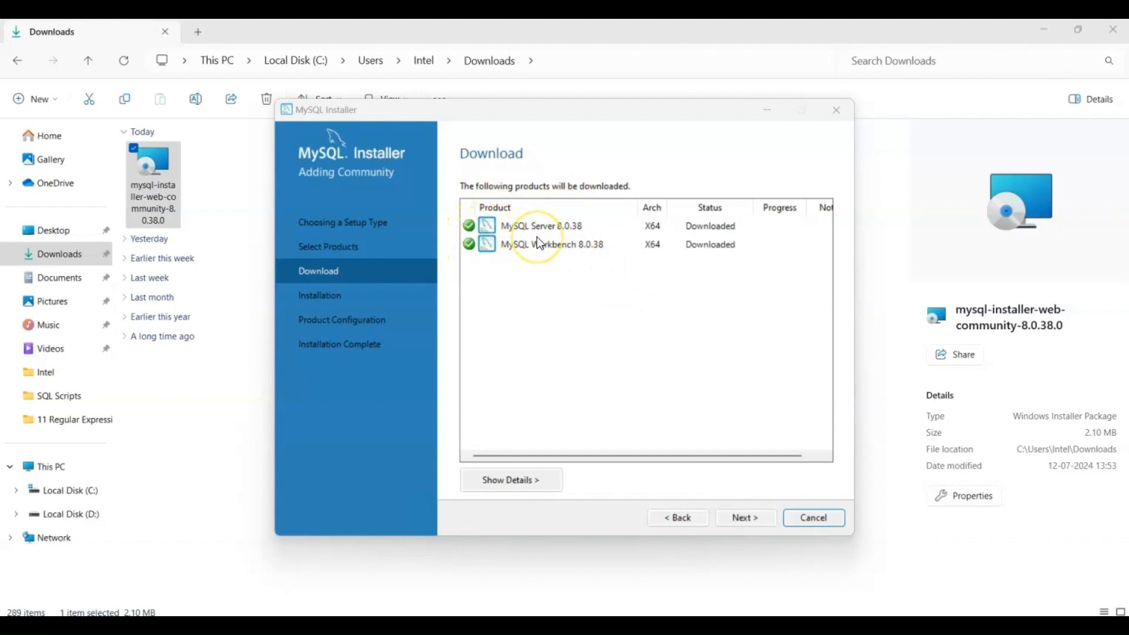
pyautogui.click(757, 518)
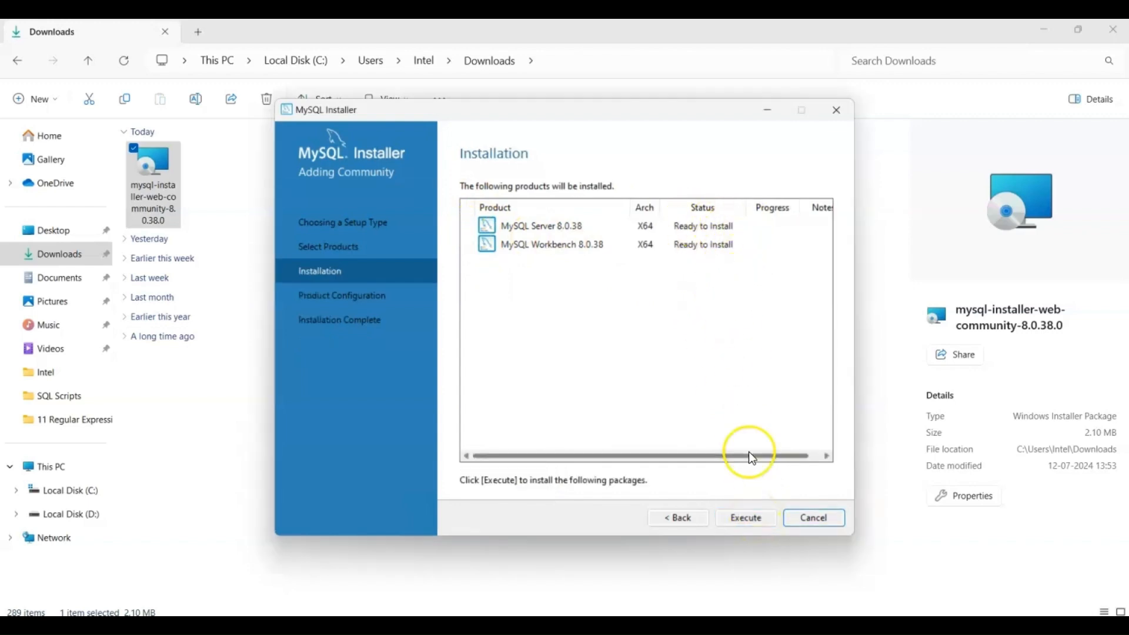
pyautogui.click(748, 521)
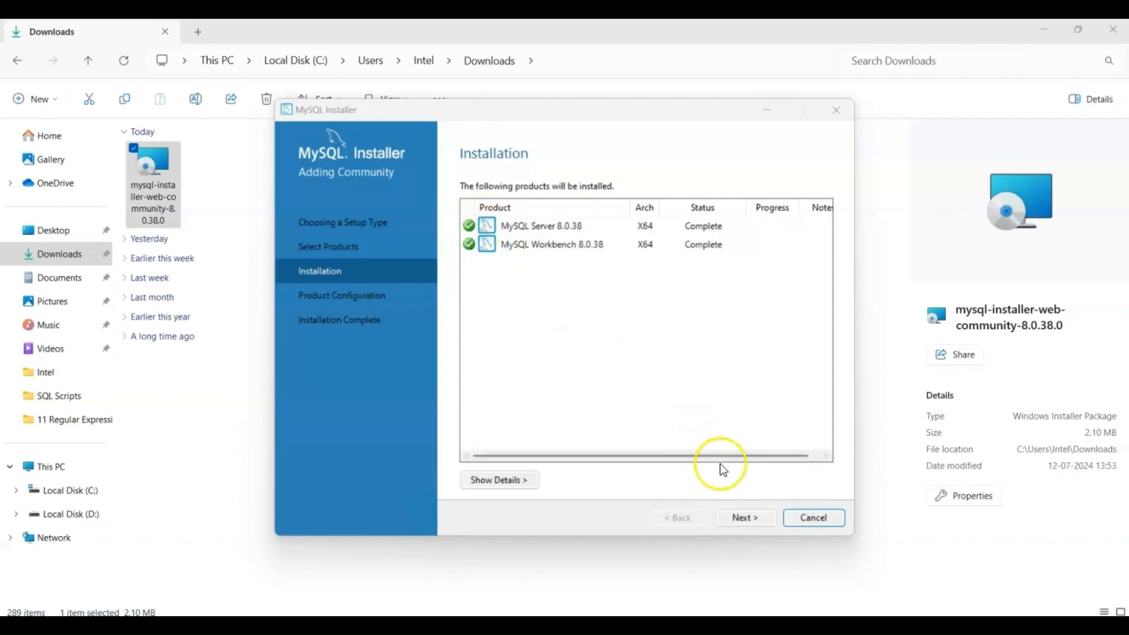
# Start configuring MySQL Server, accepting the Development Computer type with TCP/IP port 3306 and strong password encryption for authentication.
pyautogui.click(756, 517)
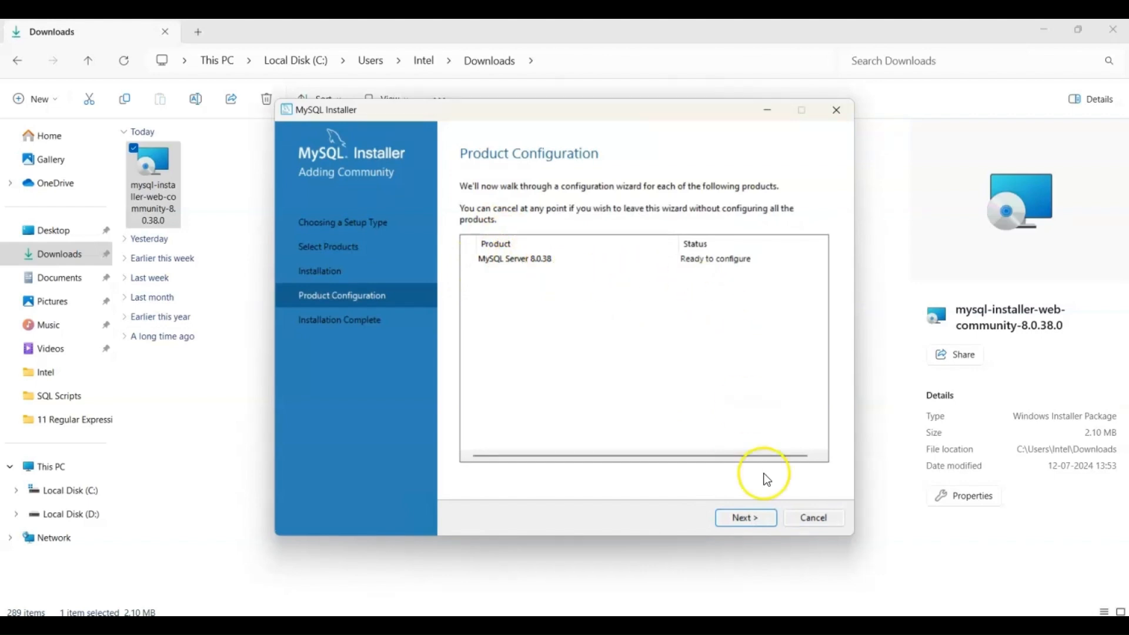
pyautogui.click(760, 520)
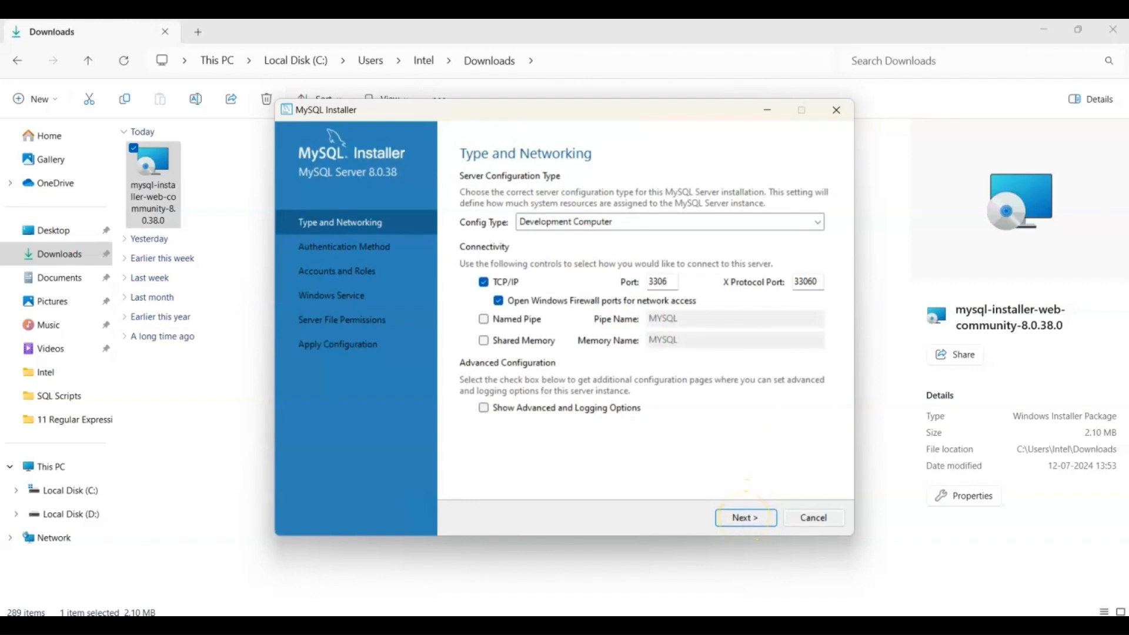
pyautogui.click(758, 517)
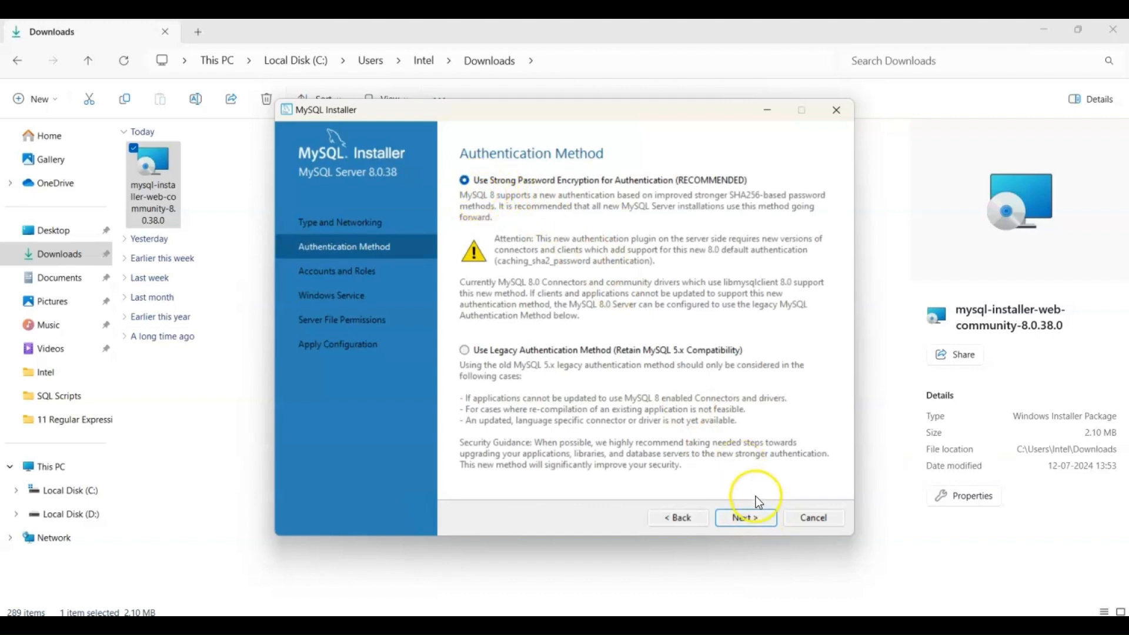
pyautogui.click(757, 518)
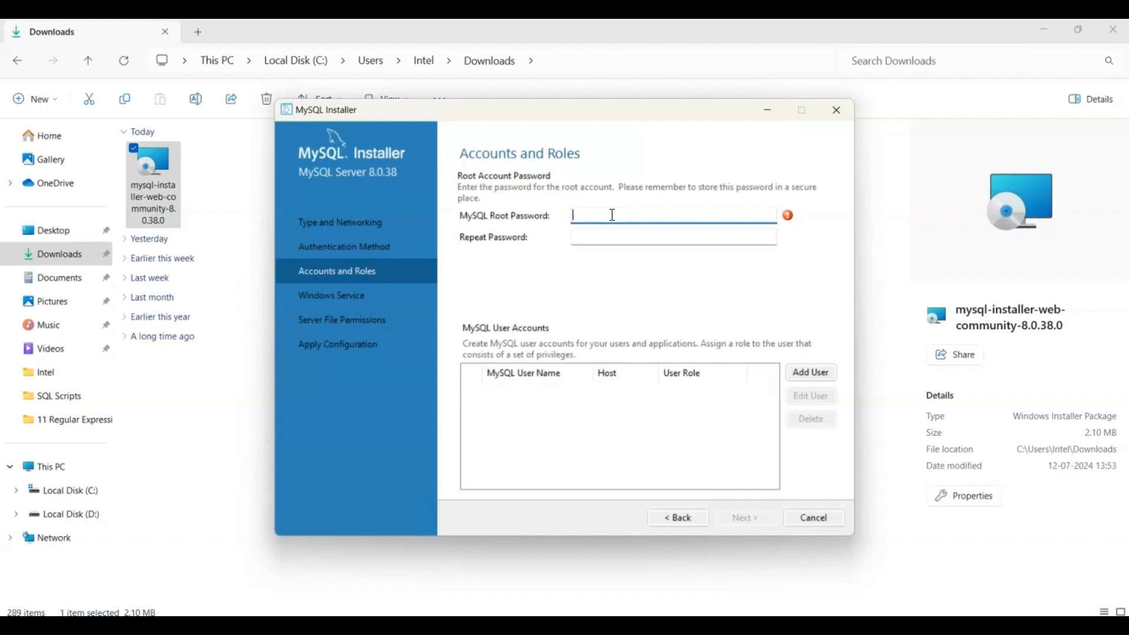
# Enter the MySQL root password and repeat it for confirmation.
pyautogui.write('************')
pyautogui.press('Tab')
pyautogui.write('****')
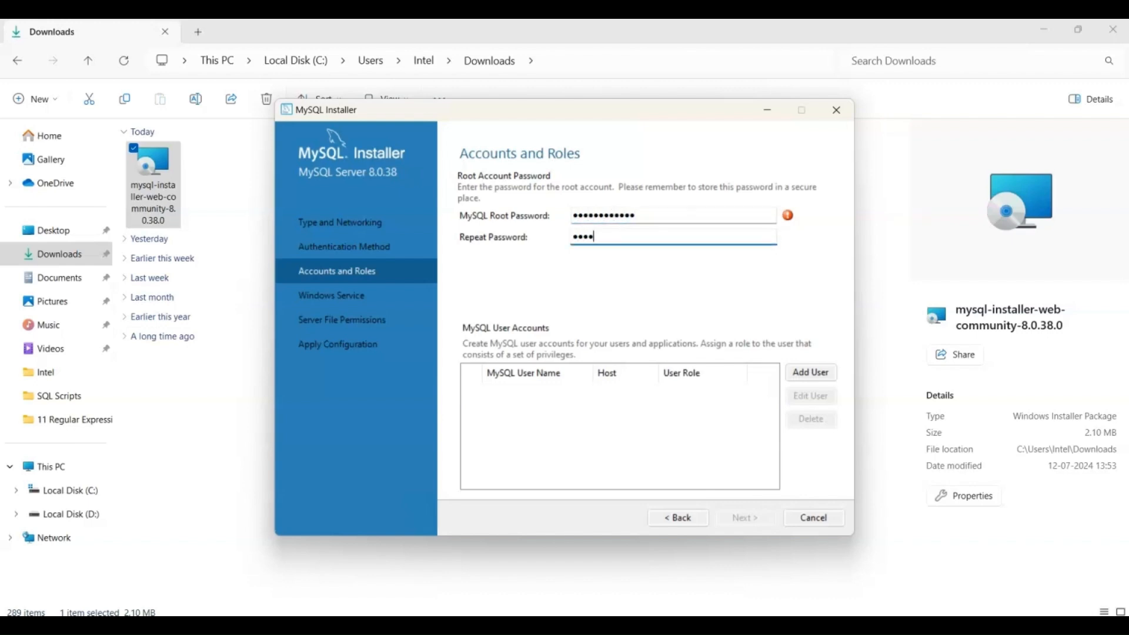
pyautogui.write('*********')
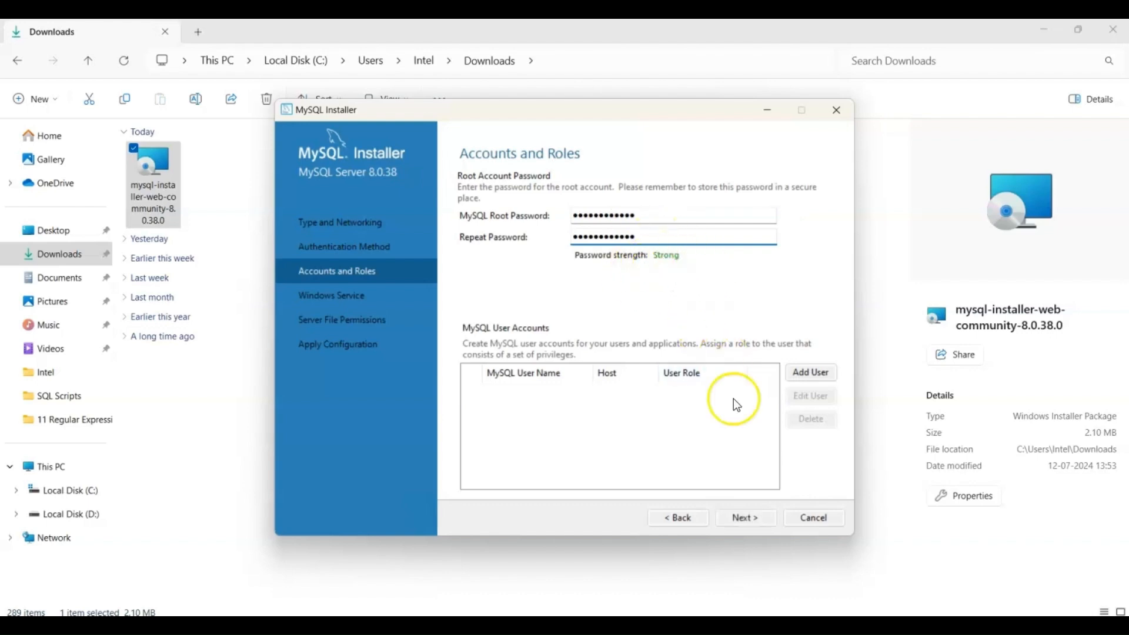
# Accept the MySQL80 Windows service with system startup and Standard System Account, and grant full file access to the service user and administrators only.
pyautogui.click(747, 522)
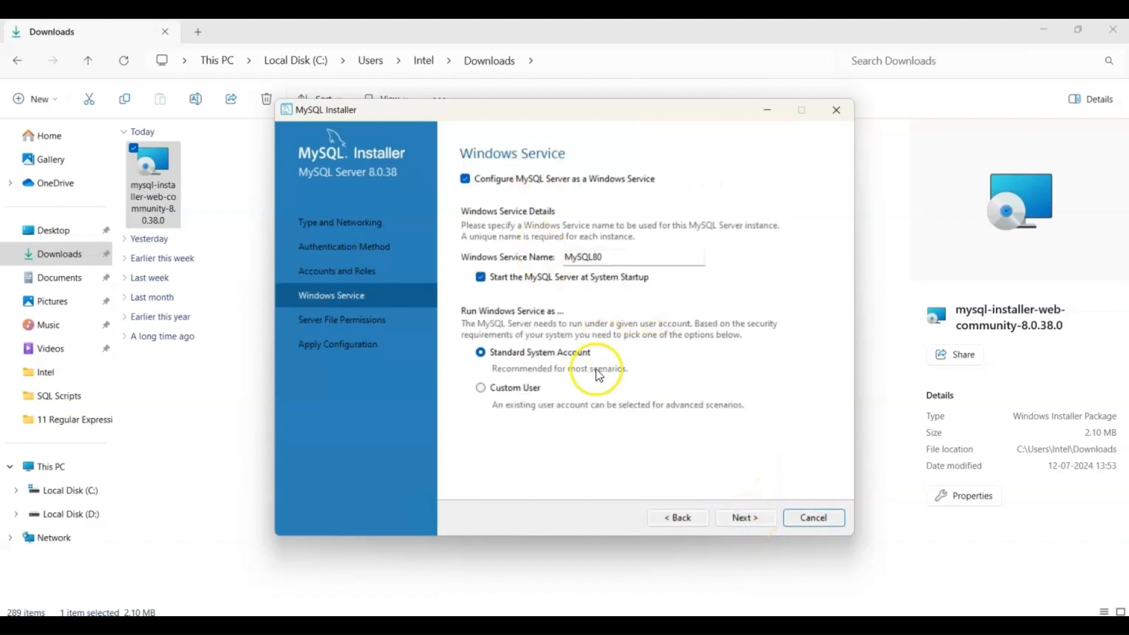
pyautogui.click(751, 520)
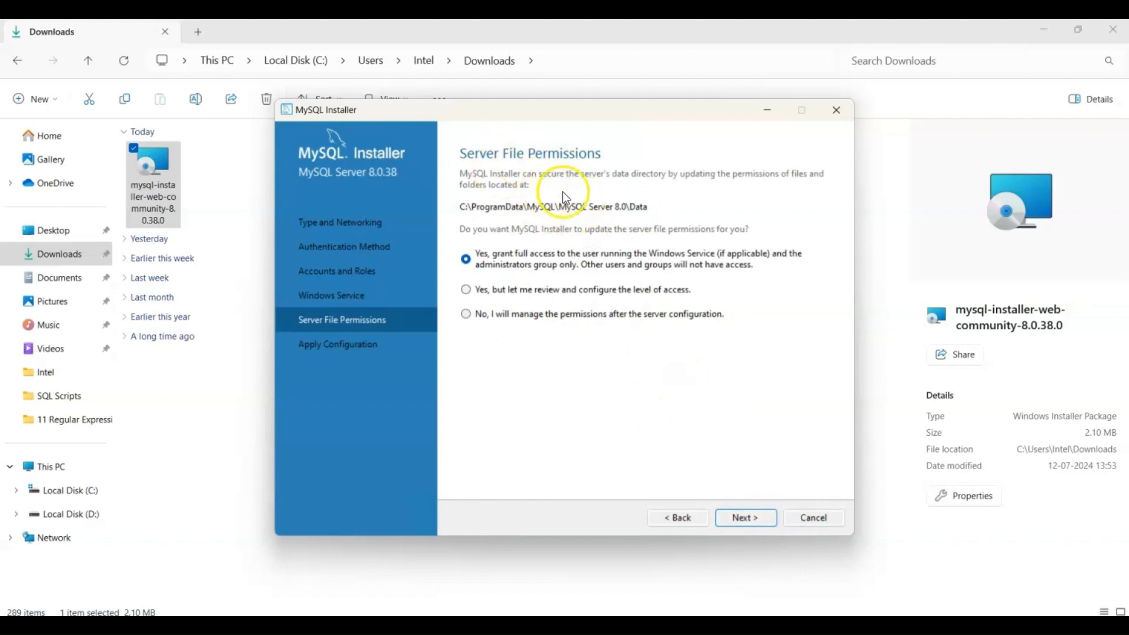
pyautogui.click(750, 518)
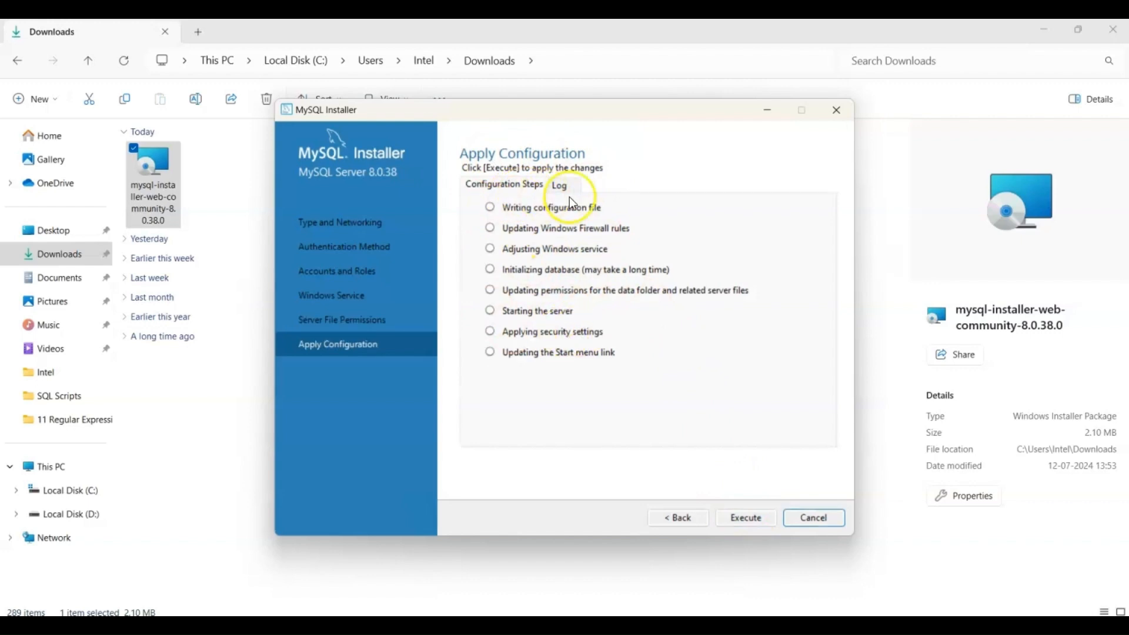
# Apply the MySQL Server 8.0.38 configuration, finish it and complete the product configuration stage of the installer.
pyautogui.click(750, 520)
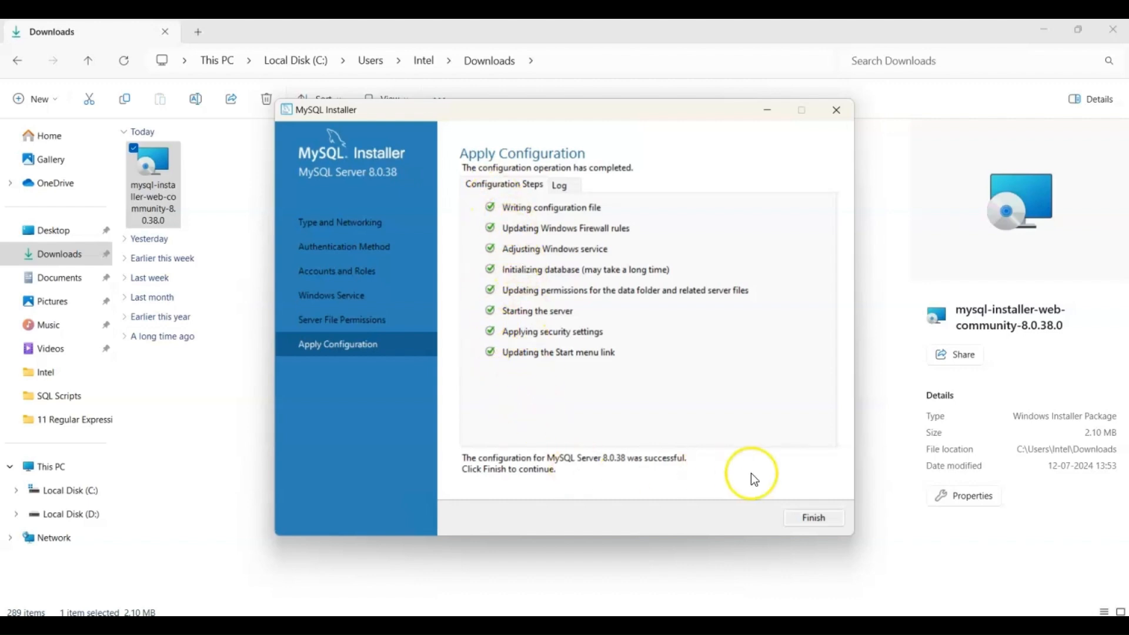
pyautogui.click(807, 522)
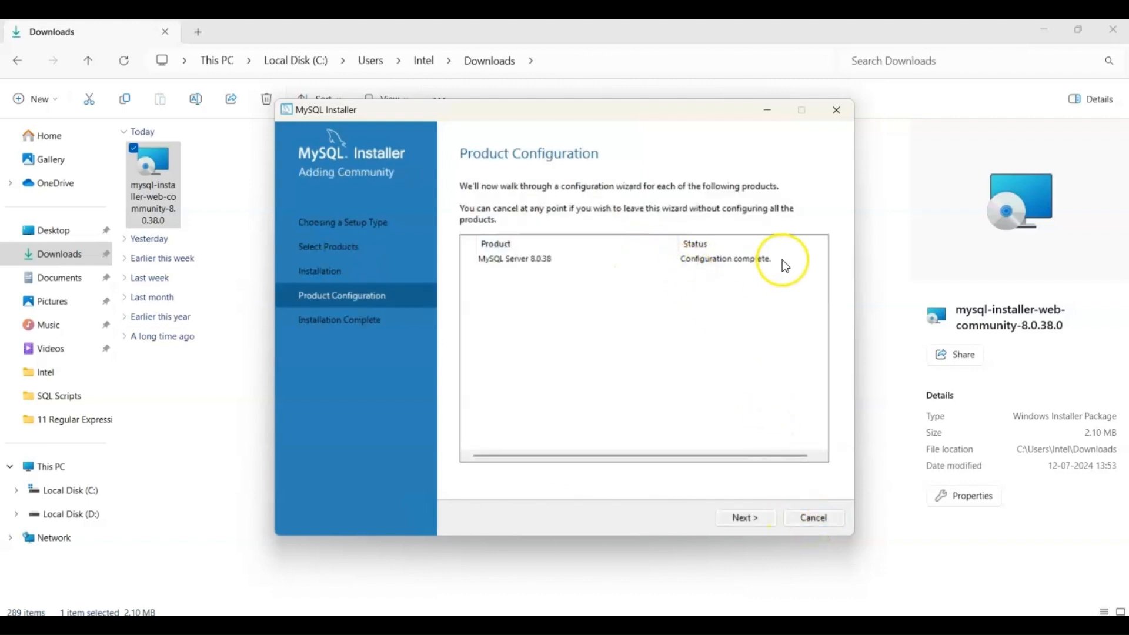
pyautogui.click(756, 523)
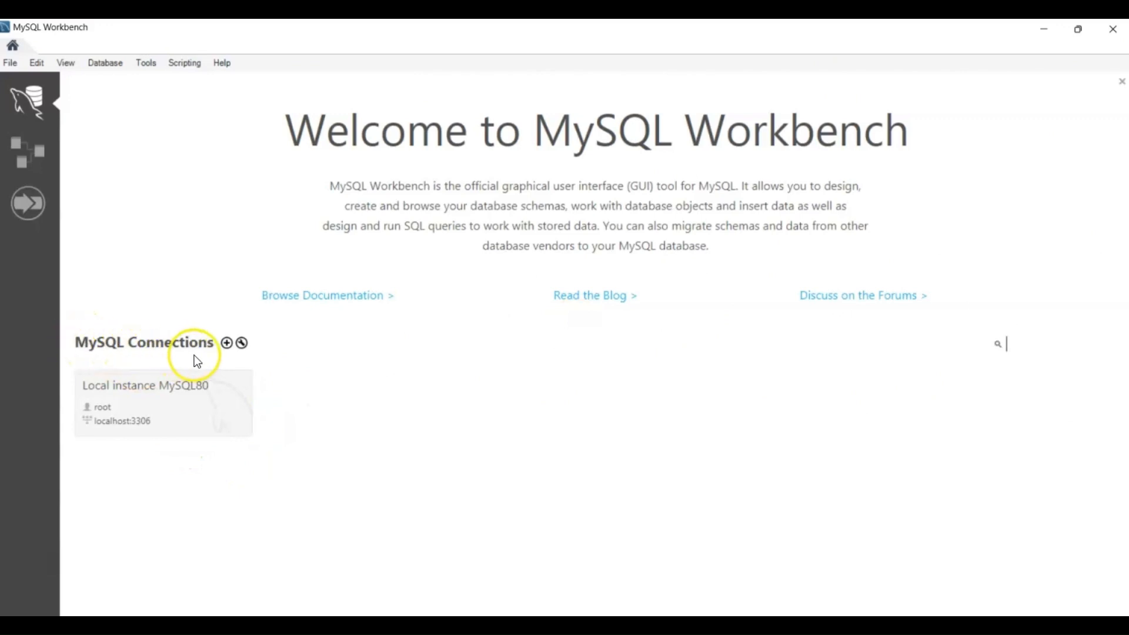
# In MySQL Workbench, connect to Local instance MySQL80 as root, entering the root account password.
pyautogui.click(188, 412)
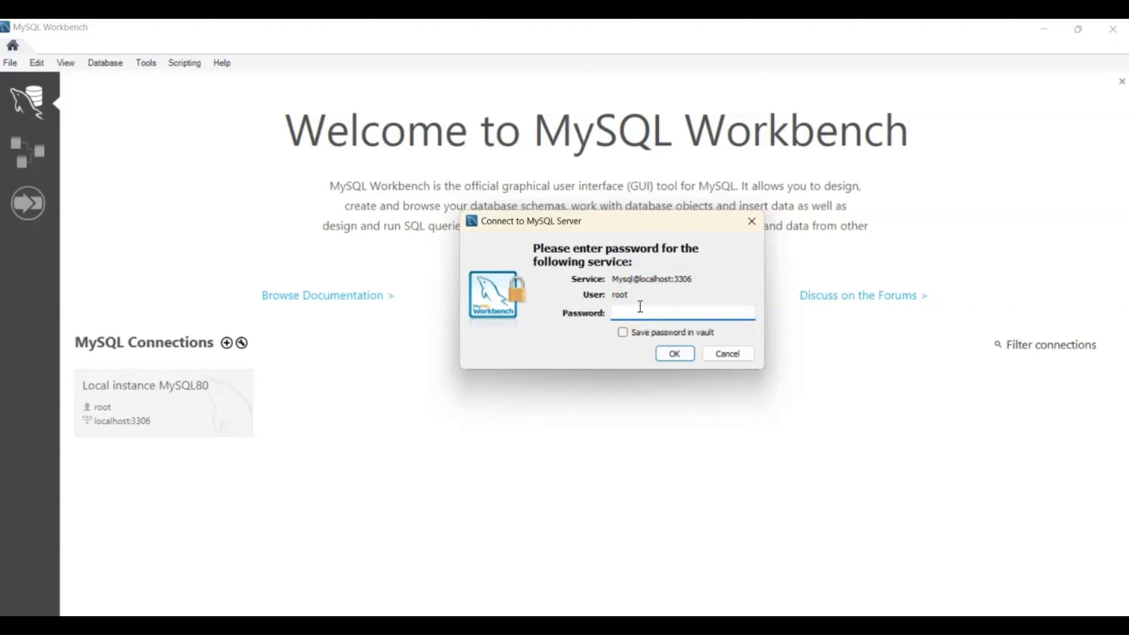
pyautogui.write('root12345678')
pyautogui.click(673, 354)
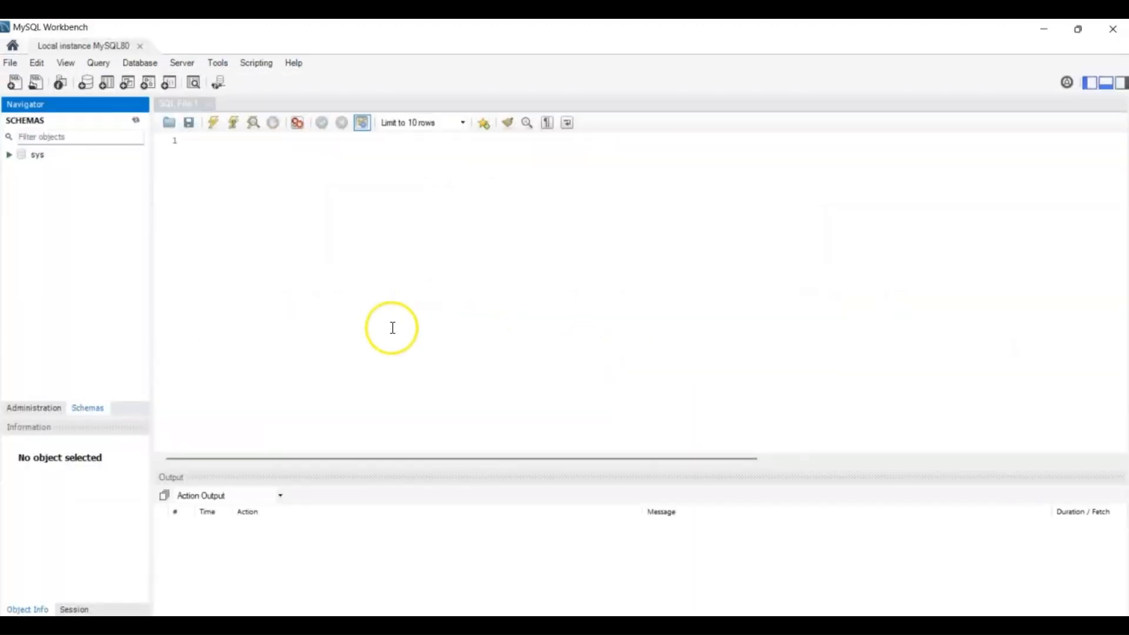